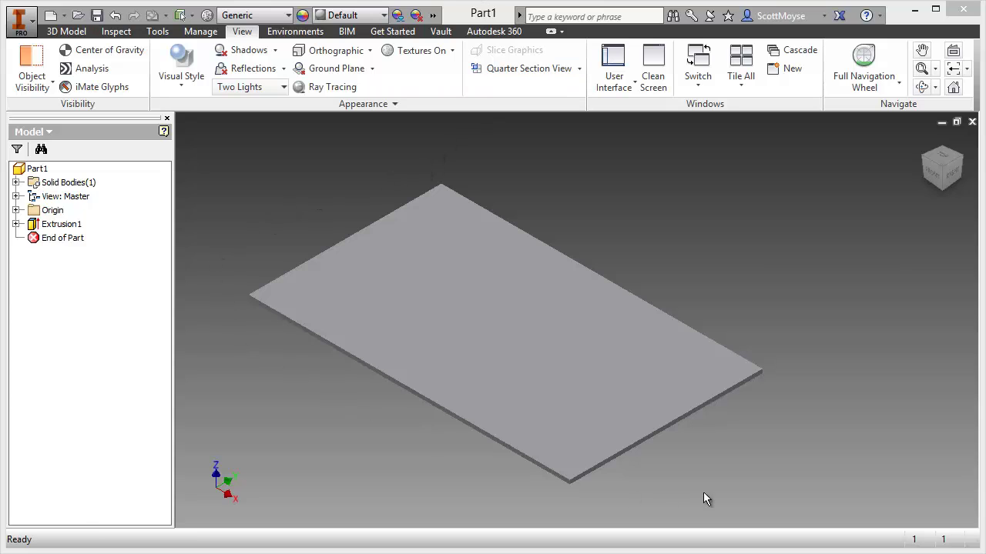
Switch the ribbon to the 3D Model tools while the flat plate part is shown
click(62, 32)
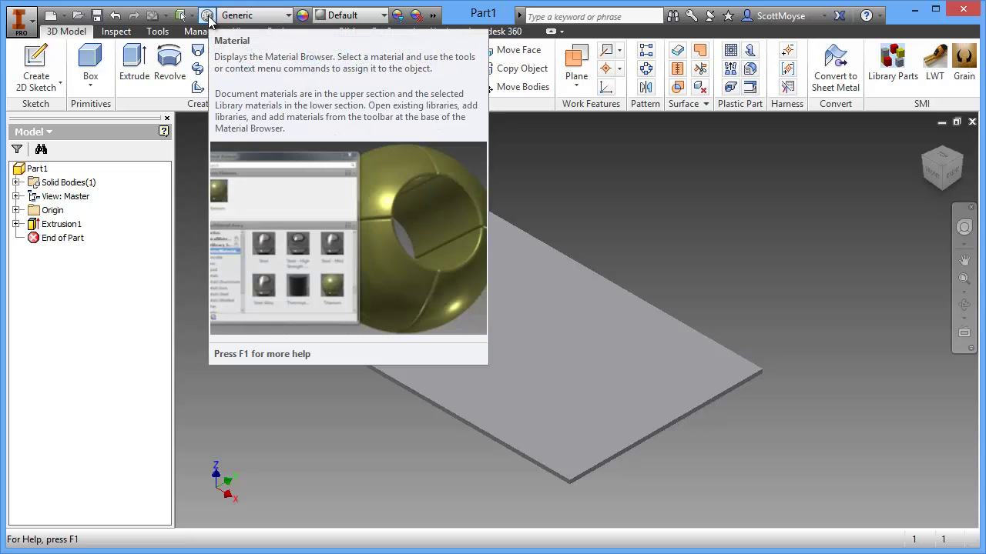
Create a new document material named 'Ply; Maple HPL' and reuse that name as its description
click(207, 16)
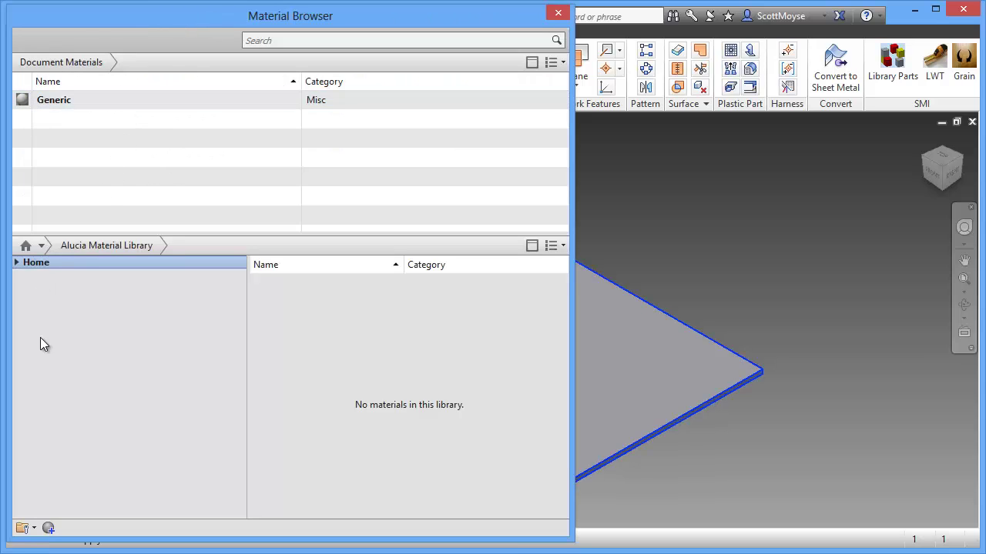
click(49, 531)
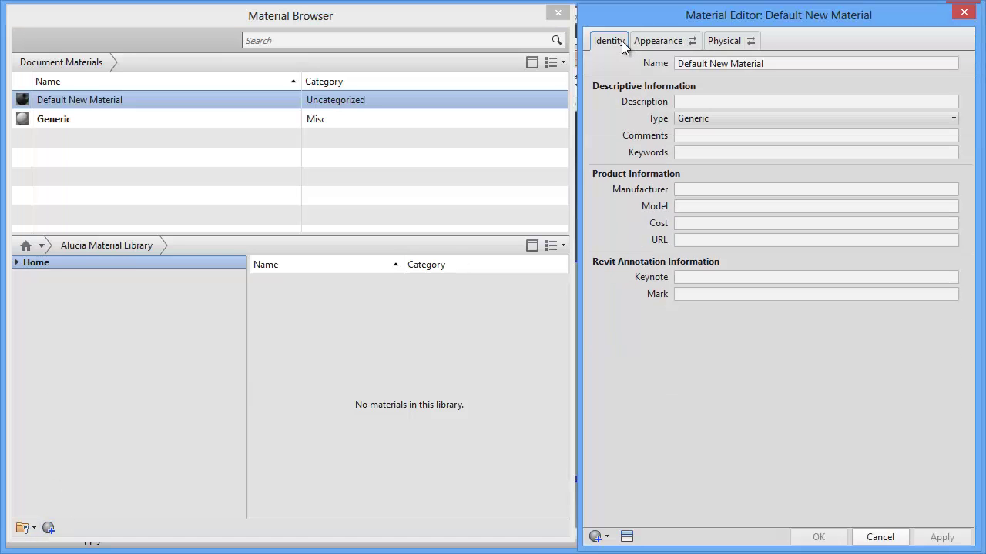
triple_click(784, 65)
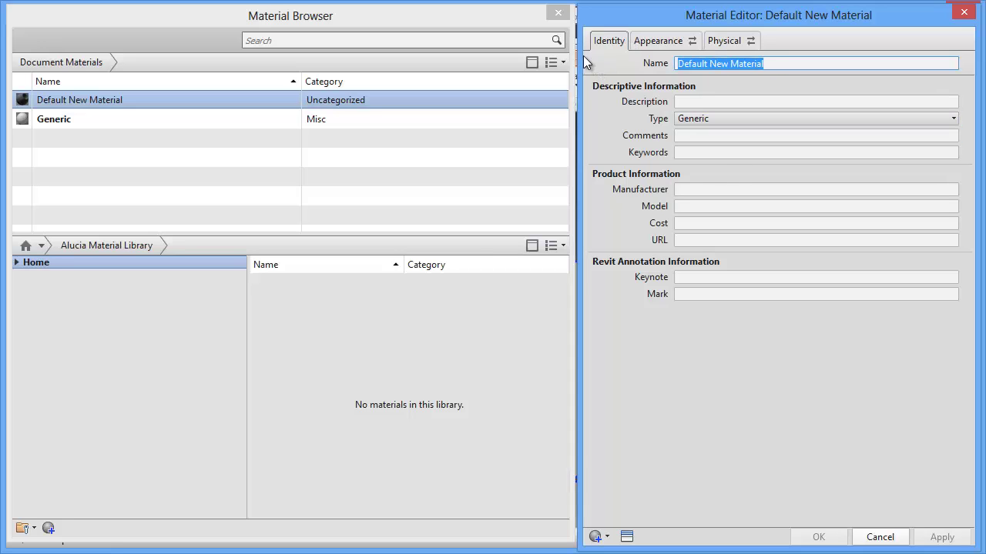
text(Pl)
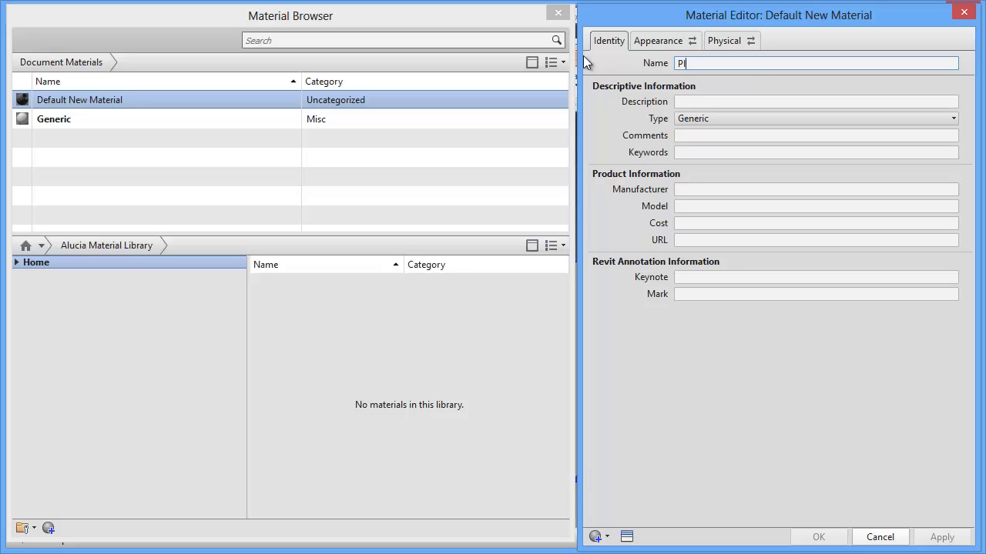
text(y; Maple HPL)
click(740, 100)
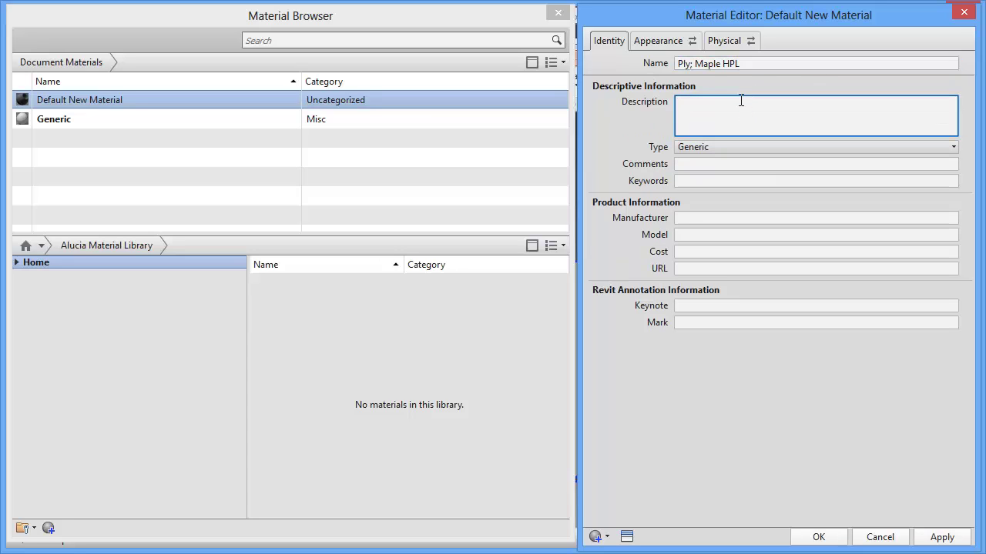
triple_click(748, 63)
key(ctrl+c)
click(722, 108)
key(ctrl+v)
Set its type to Wood, keywords 'PLY, HPL, MAPLE', manufacturer 'SMI', and apply
click(841, 146)
click(866, 160)
click(741, 139)
click(698, 180)
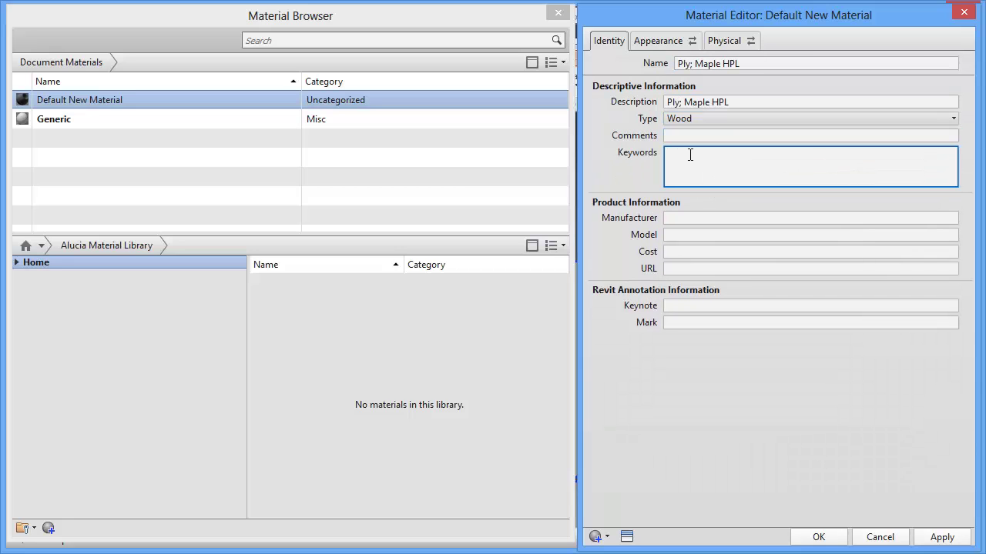
text(PLY, HPL, MAPLE)
click(720, 217)
click(750, 192)
text(SMI)
click(941, 537)
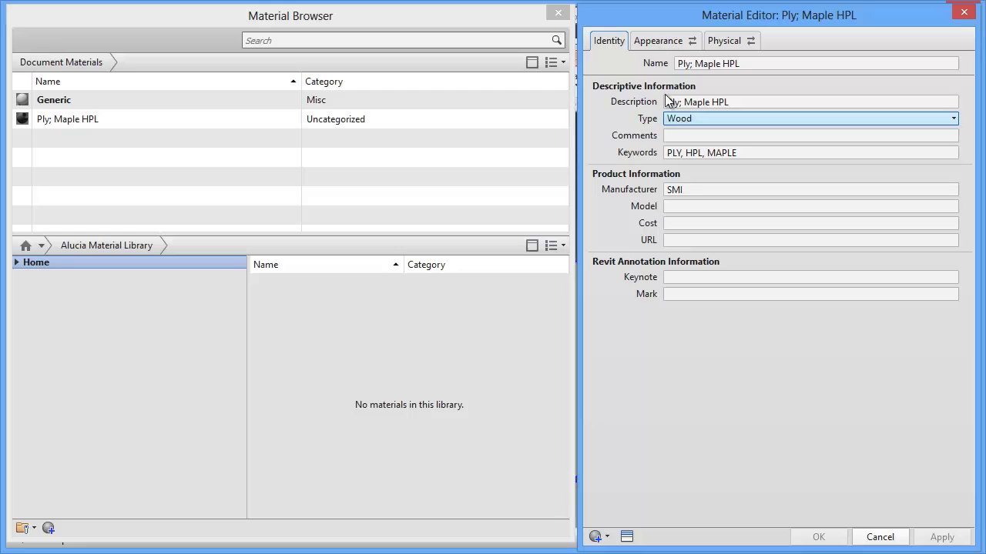
Show the Appearance settings of Ply; Maple HPL, leaving the preview shape unchanged
click(656, 43)
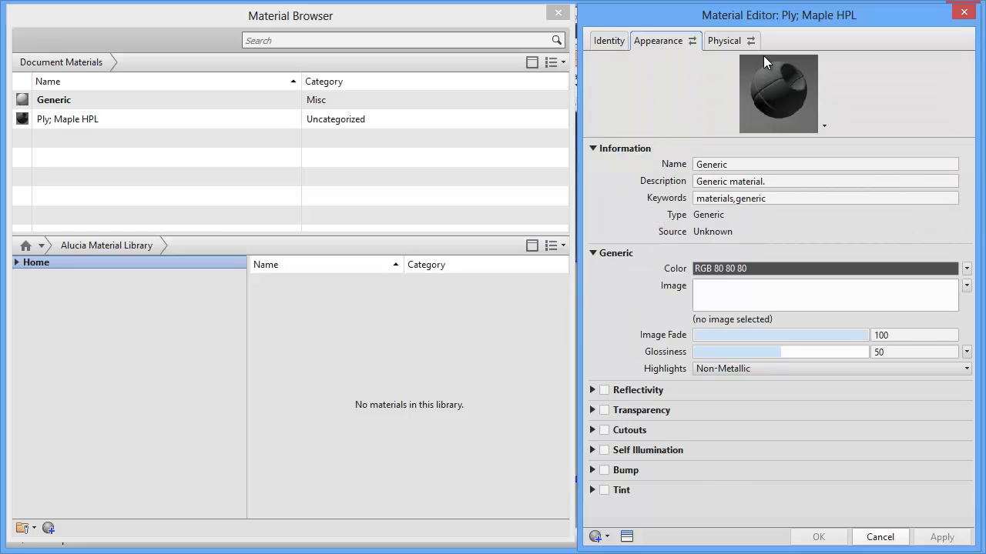
click(825, 126)
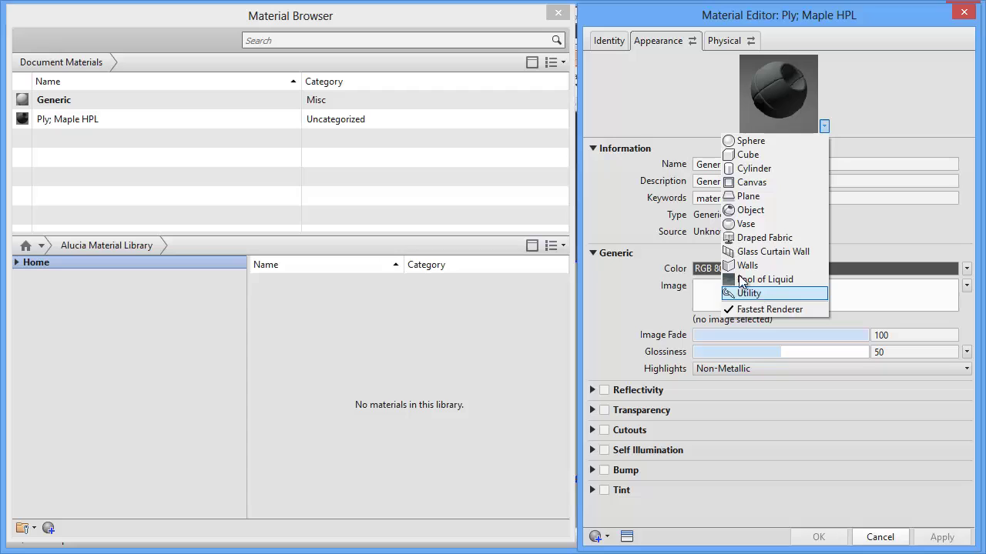
click(616, 96)
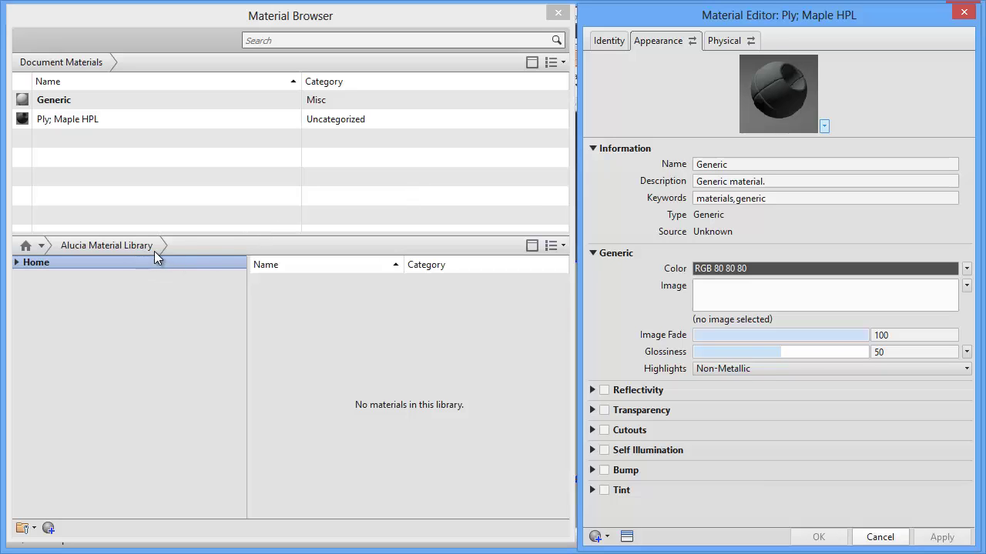
Replace the Generic appearance with the 'Maple' search result, Maple - Solid Natural Medium Gloss, and apply
click(692, 41)
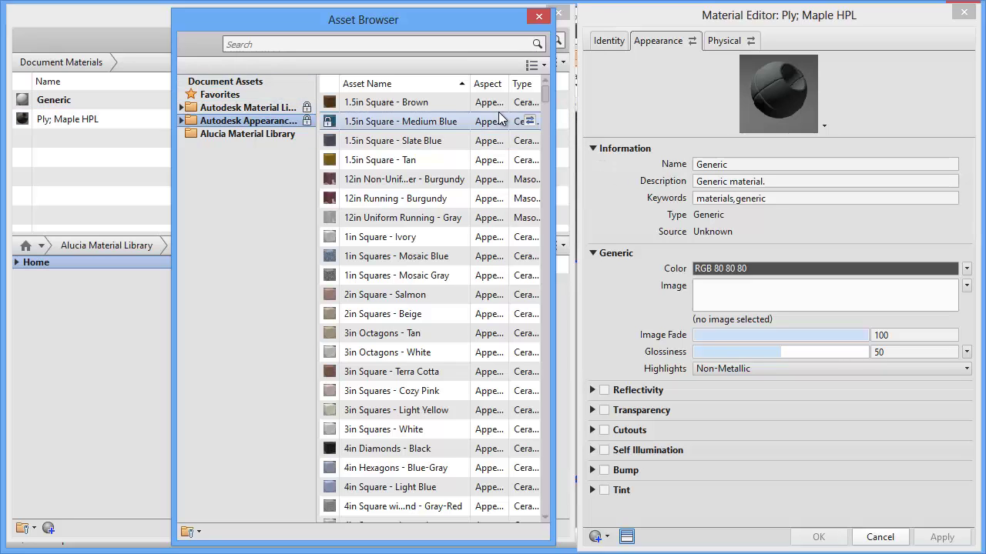
click(269, 44)
text(Maple)
key(Return)
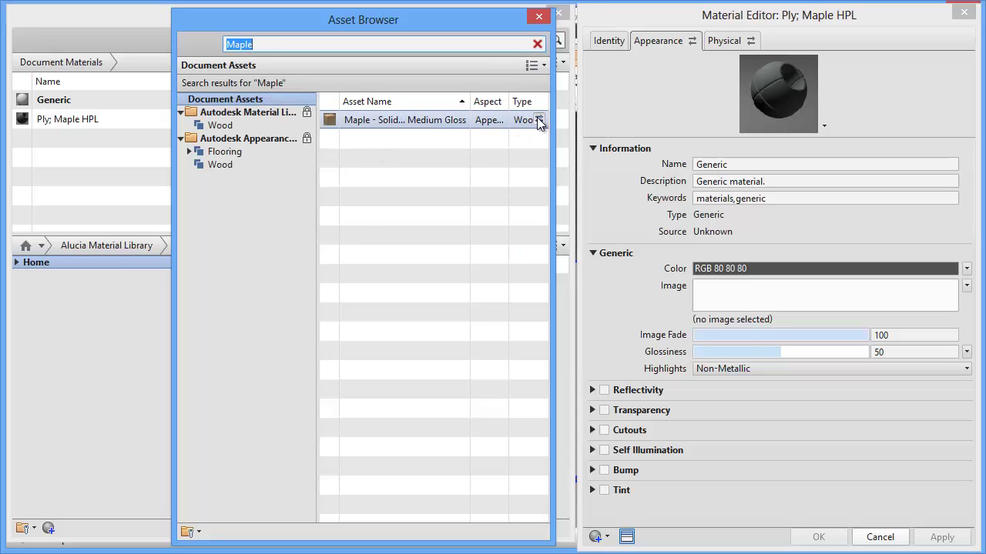
click(538, 119)
click(940, 537)
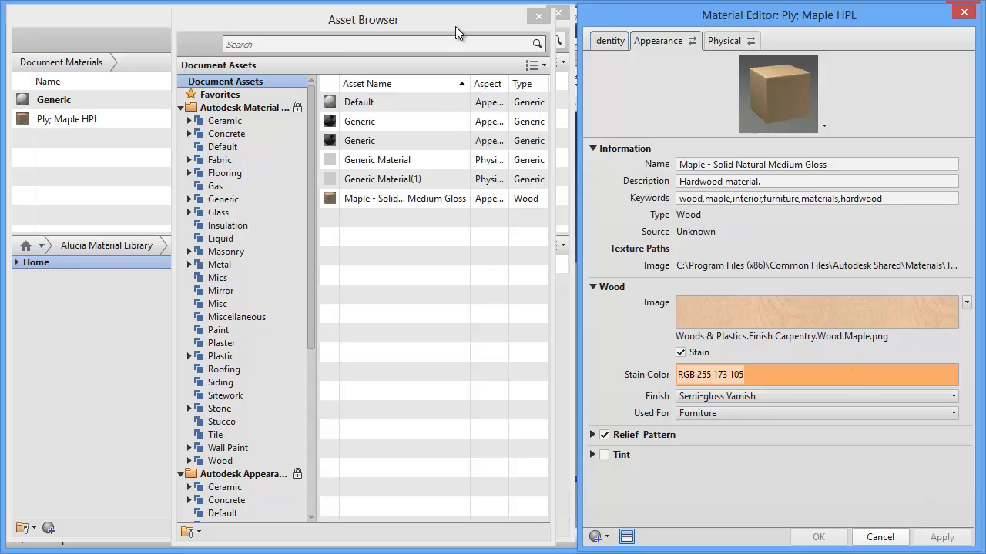
Replace the material's physical asset with Plywood, found by searching 'Ply'
click(539, 17)
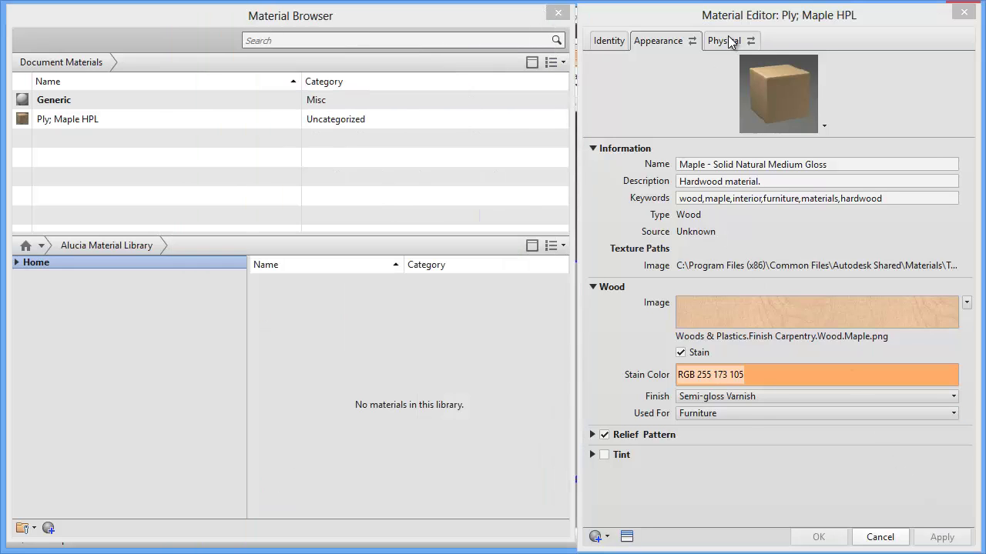
click(728, 40)
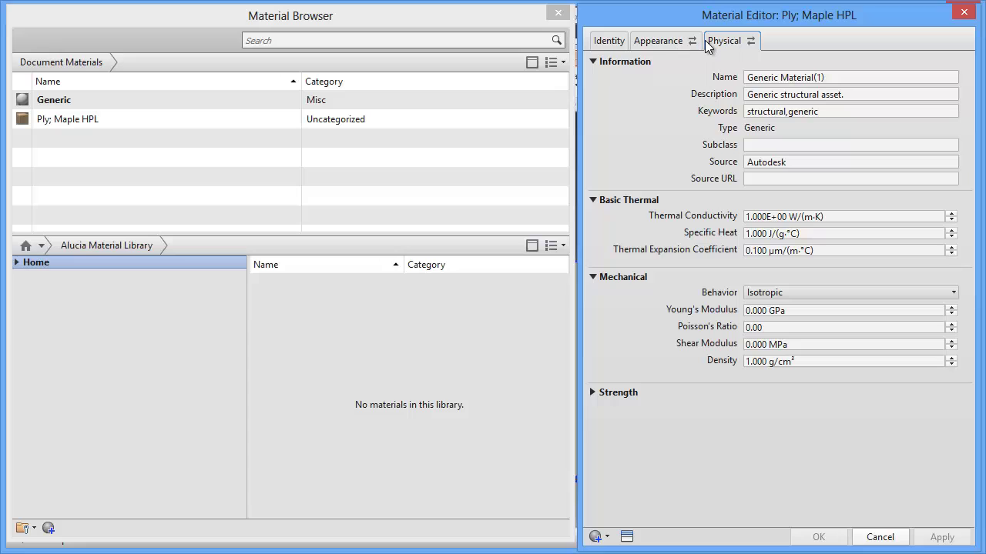
click(750, 41)
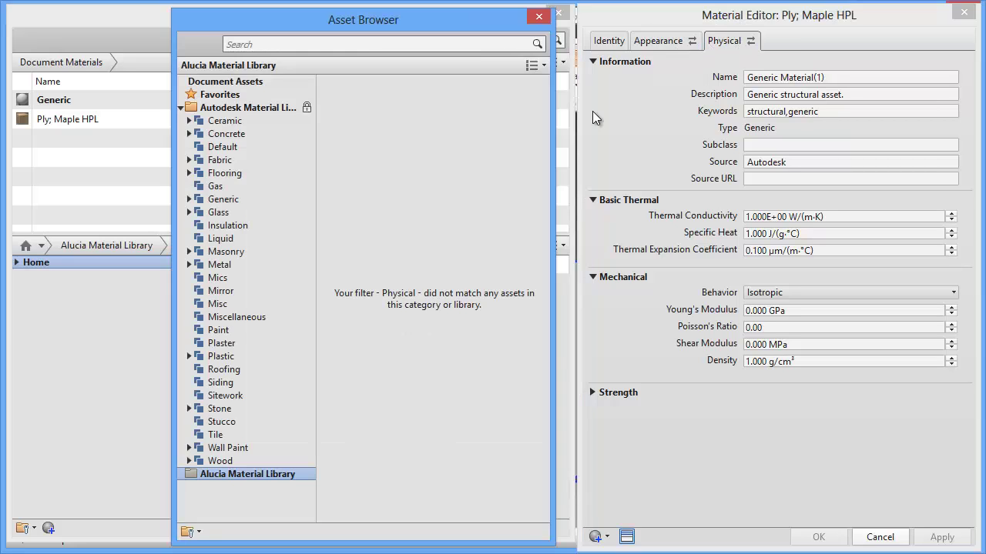
text(Maple)
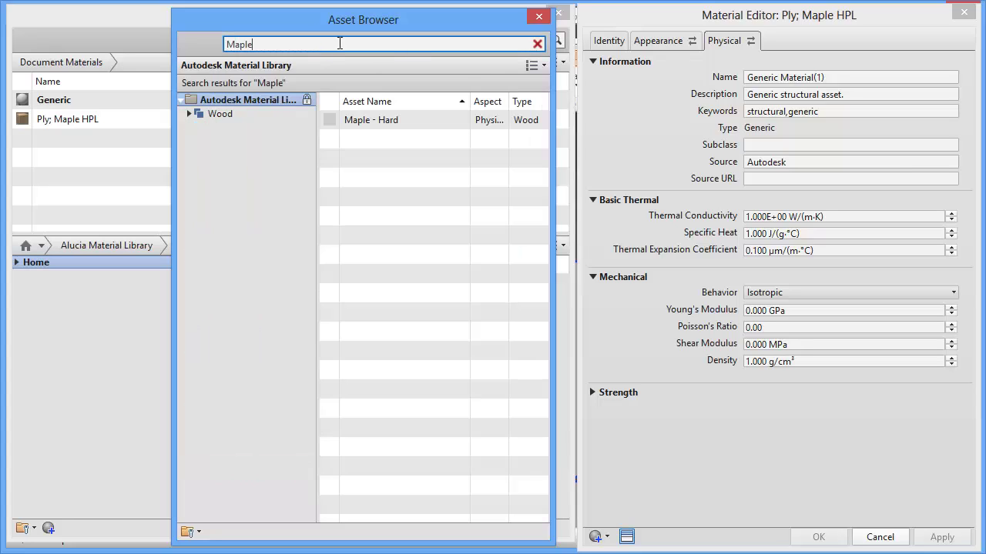
mouse_move(439, 120)
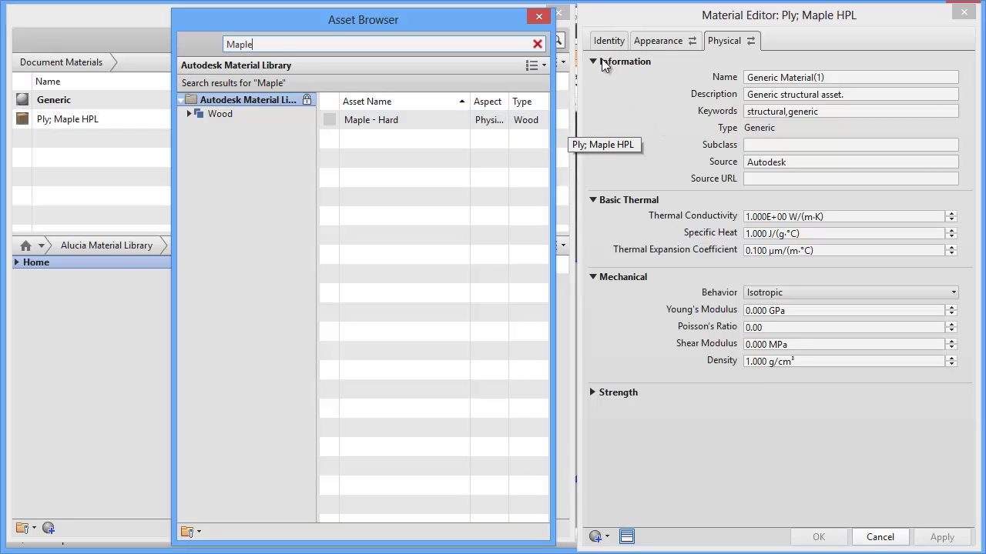
double_click(240, 45)
text(Ply)
key(Return)
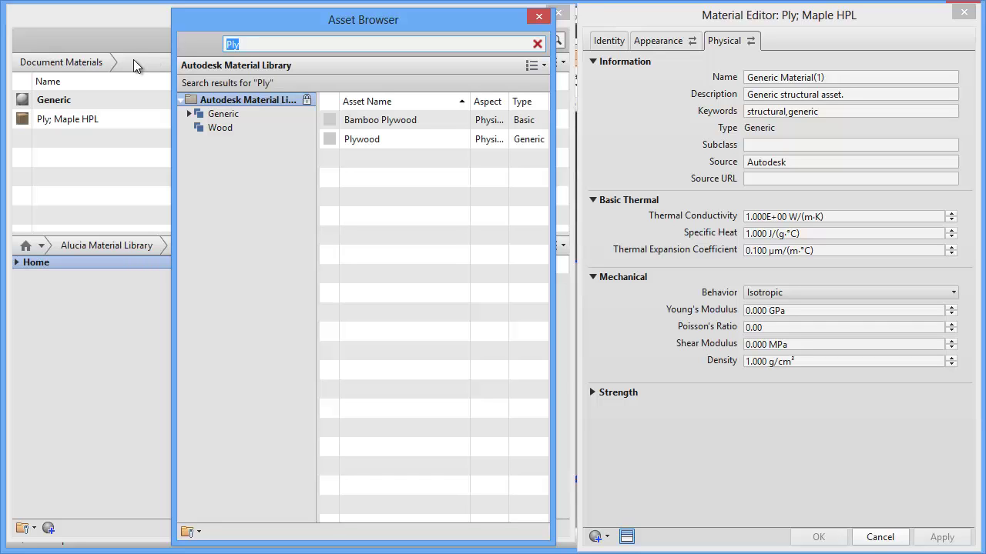
click(542, 138)
click(541, 139)
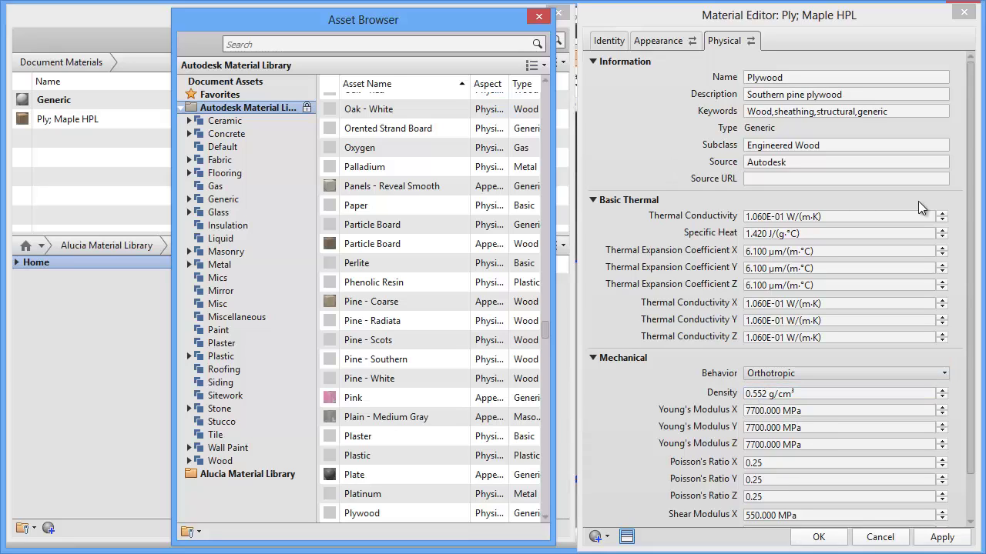
Review the Plywood properties, keep density 0.552 g/cm³, and apply the physical changes
drag(973, 101, 972, 174)
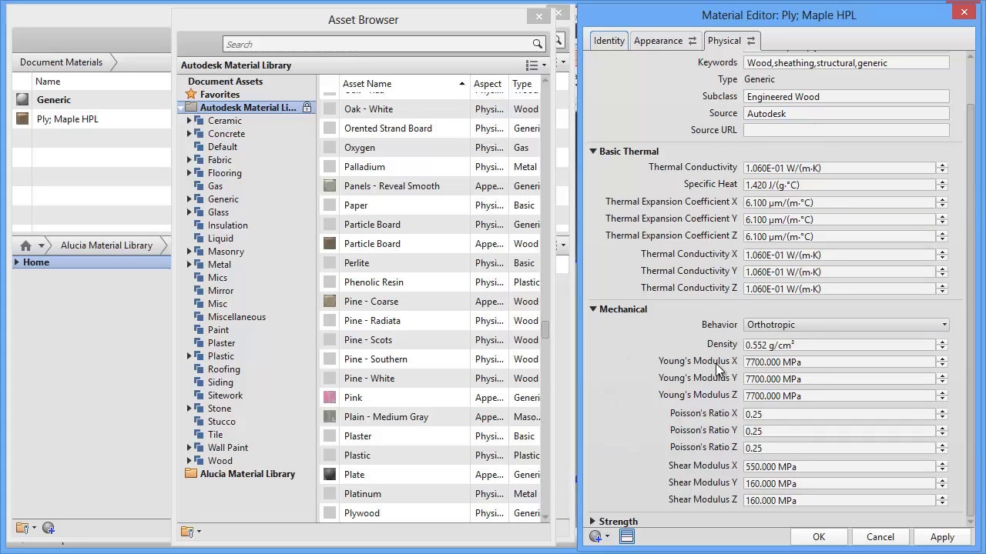
click(767, 345)
click(767, 345)
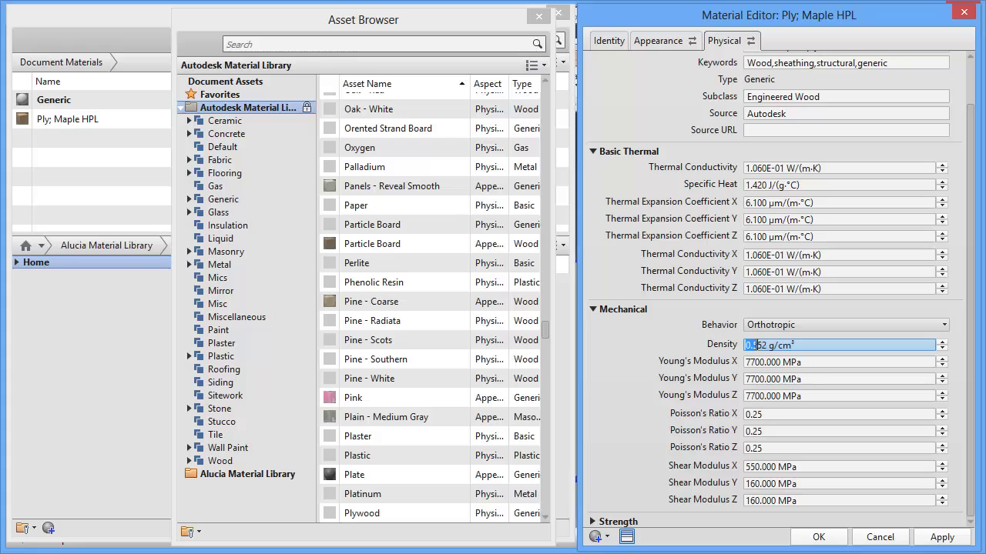
click(648, 338)
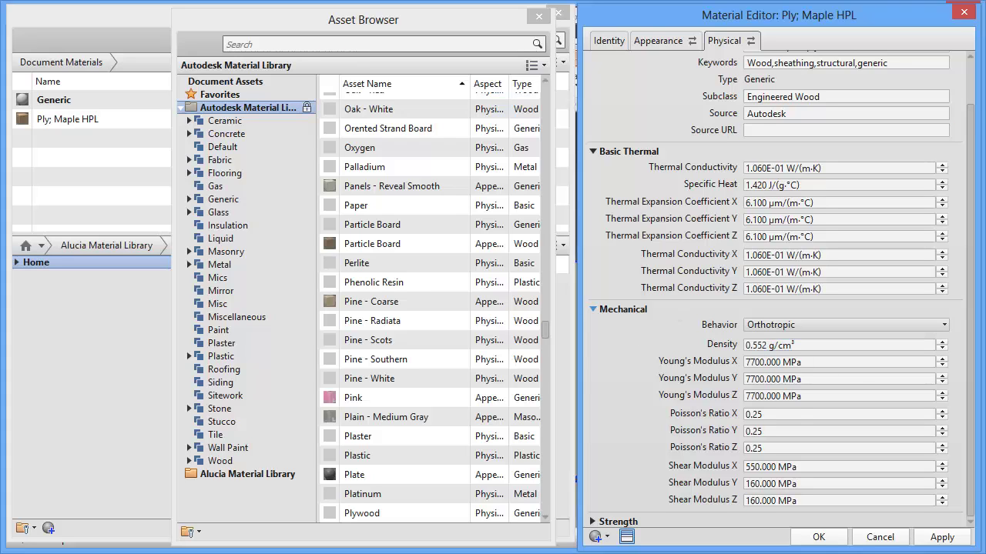
drag(972, 115, 972, 68)
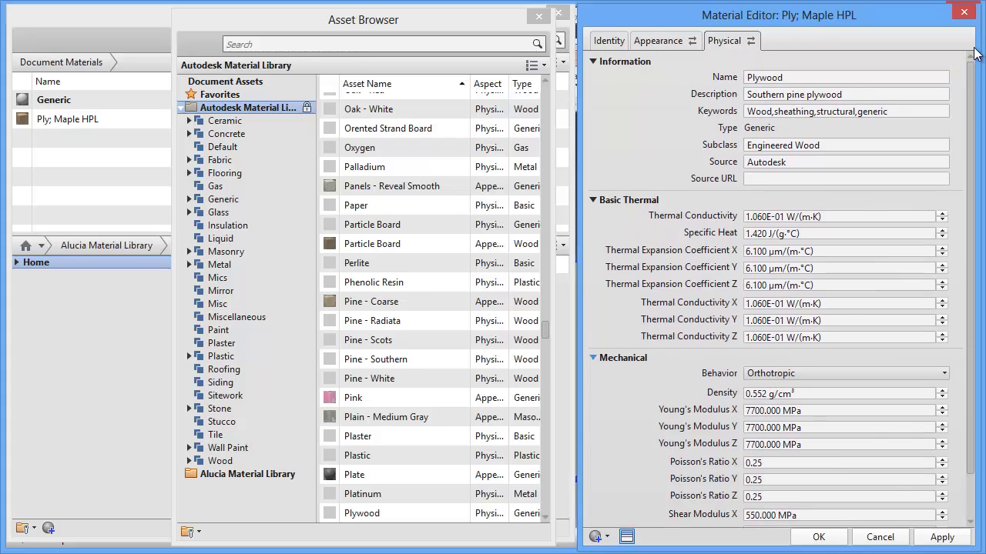
click(932, 539)
Check the Appearance and Identity tabs of Ply; Maple HPL, then close the asset browser
click(671, 39)
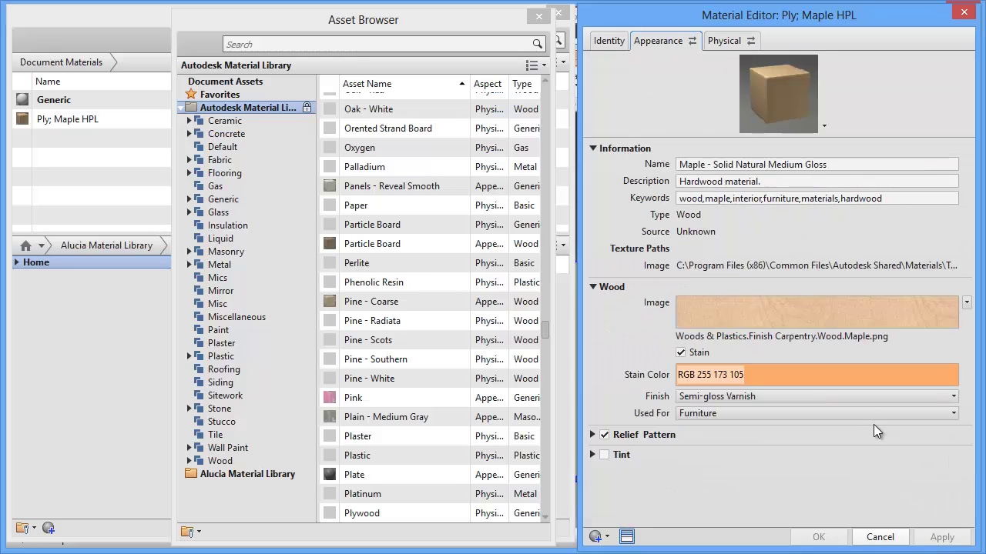
click(729, 46)
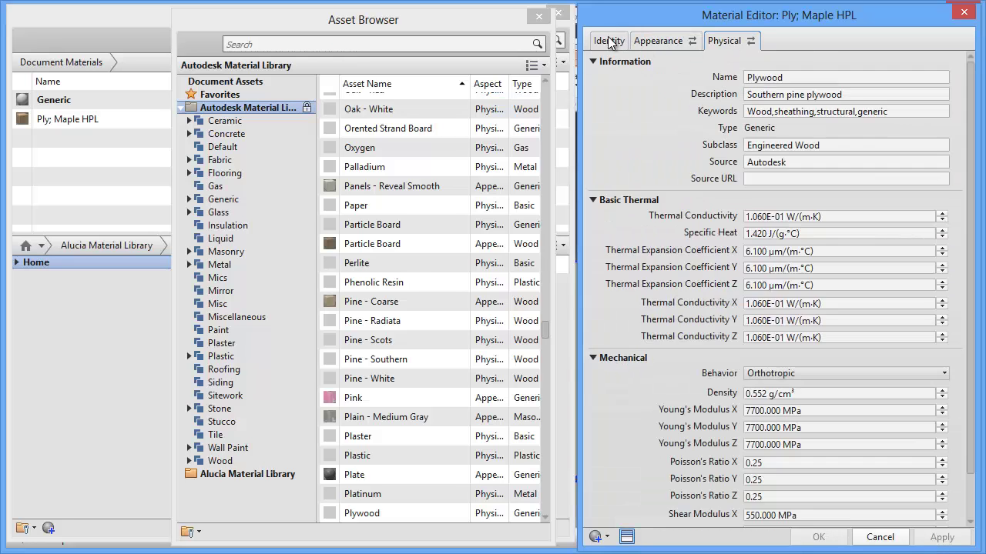
click(607, 40)
click(738, 39)
click(537, 18)
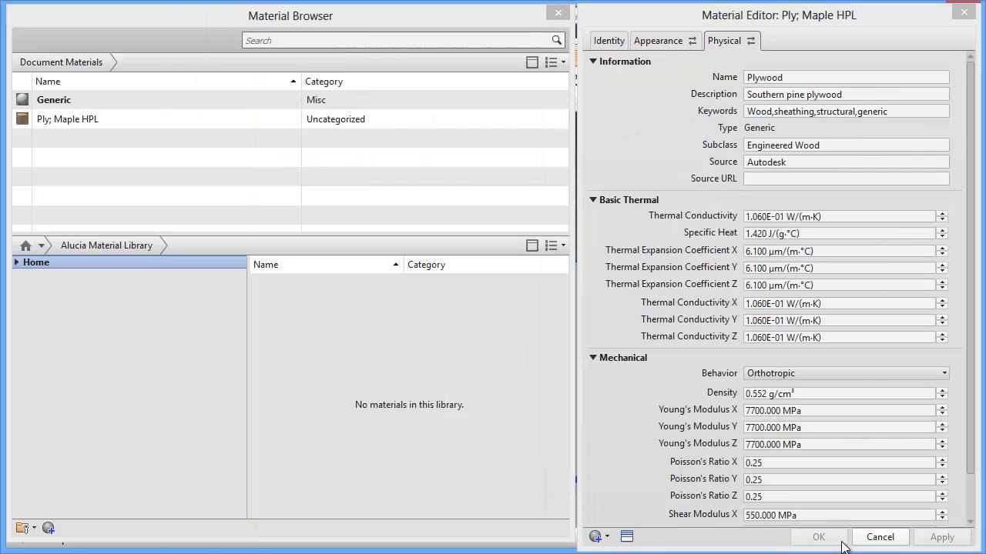
Close the material editor and assign Ply; Maple HPL to the plate
click(879, 536)
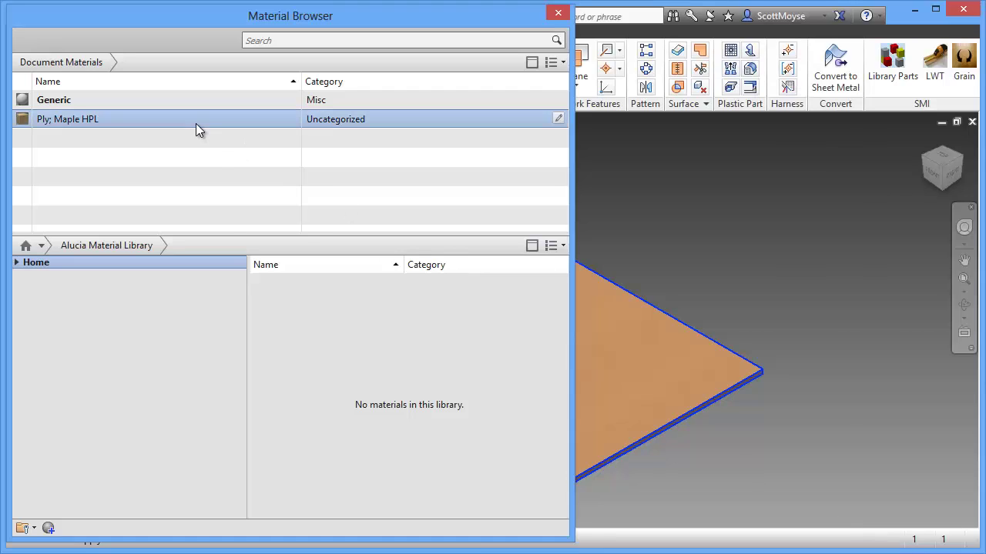
right_click(196, 125)
click(228, 134)
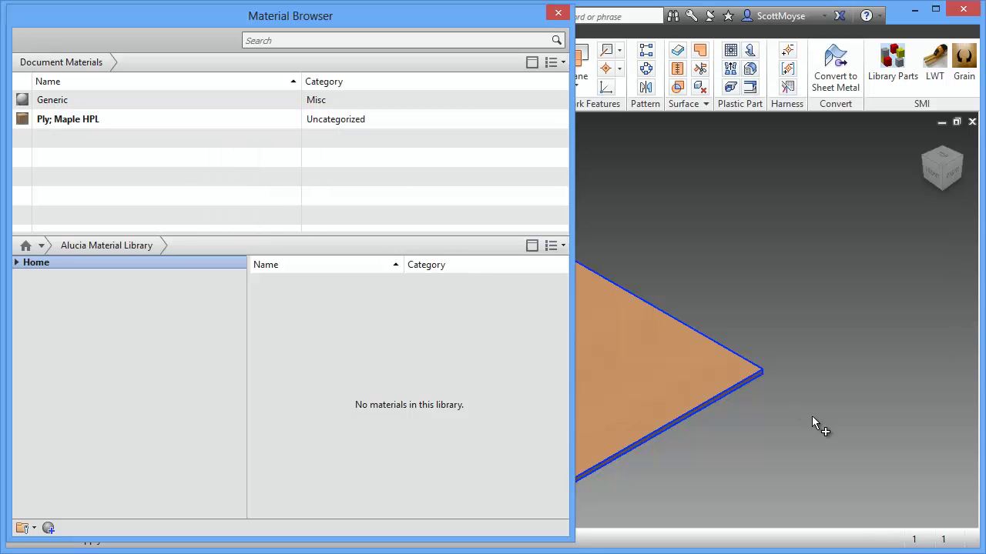
click(558, 13)
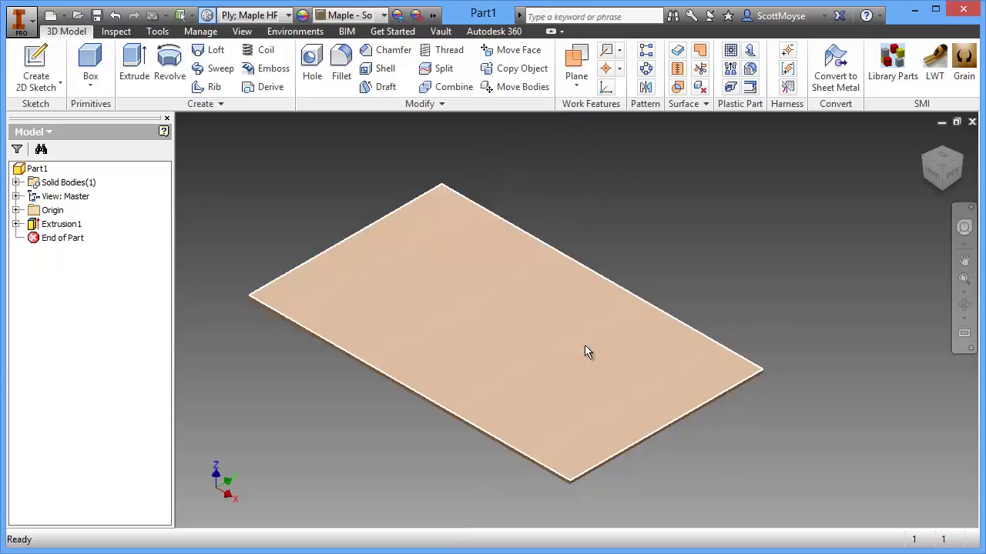
Turn off ray tracing and set the visual style to Shaded
scroll(565, 392, up, 5)
scroll(686, 370, down, 2)
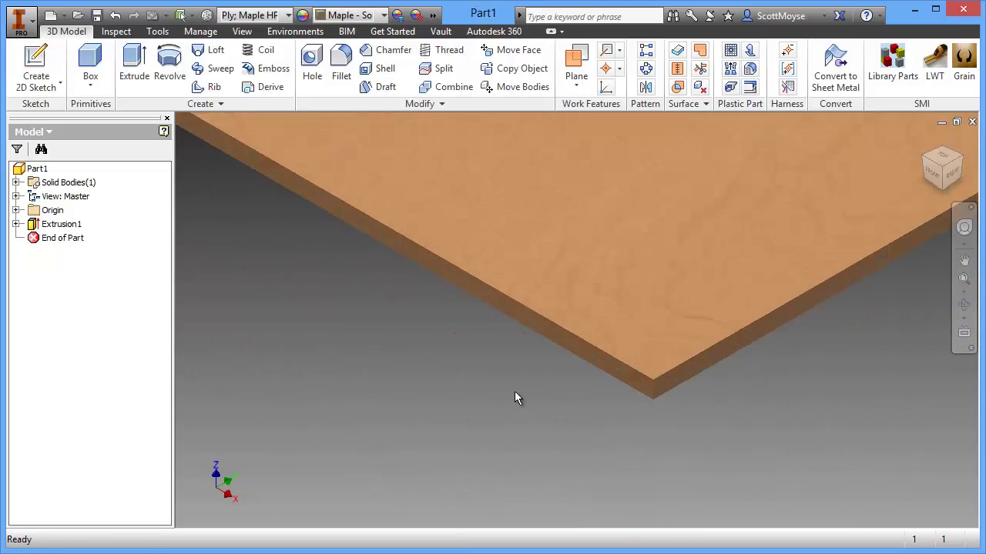
scroll(515, 391, down, 3)
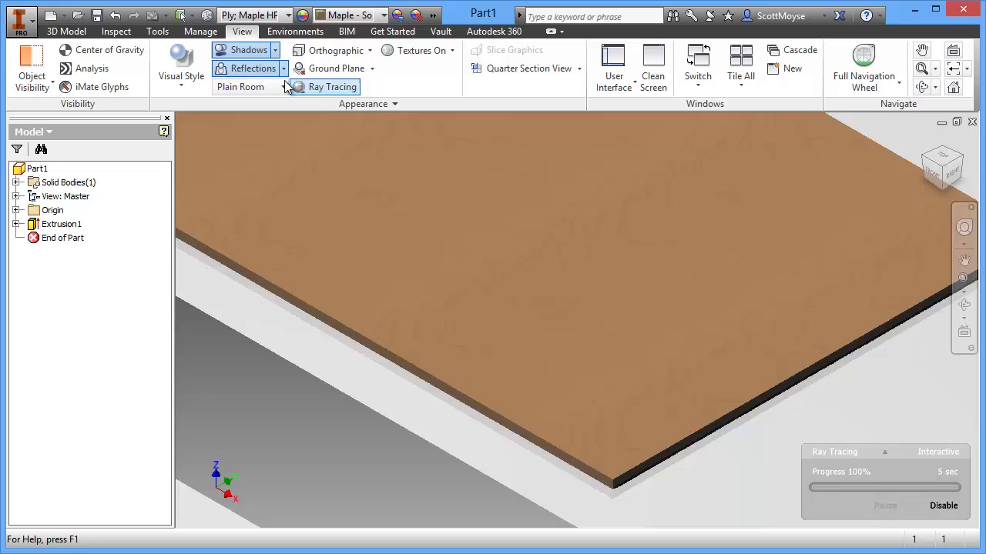
click(331, 86)
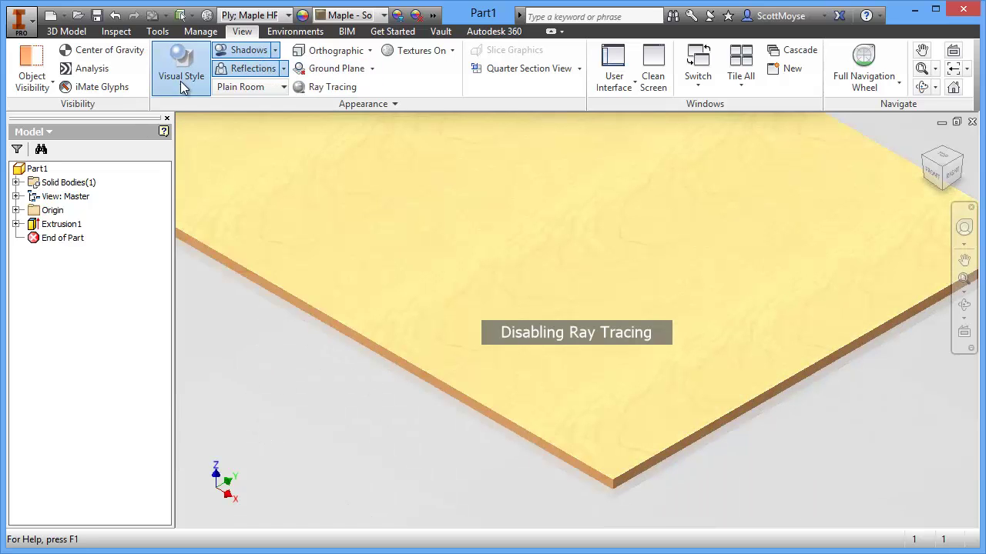
click(181, 83)
click(204, 146)
scroll(374, 424, up, 3)
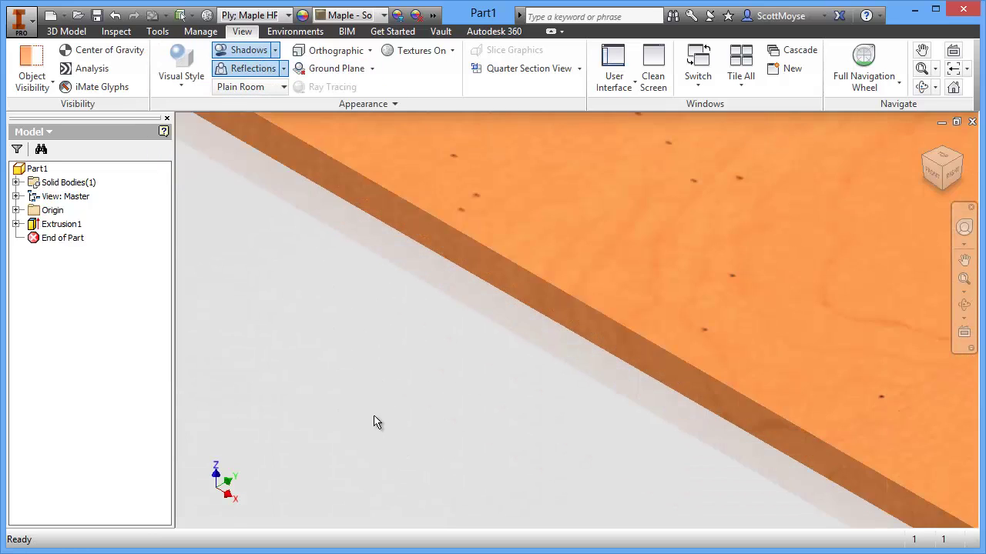
scroll(374, 421, down, 5)
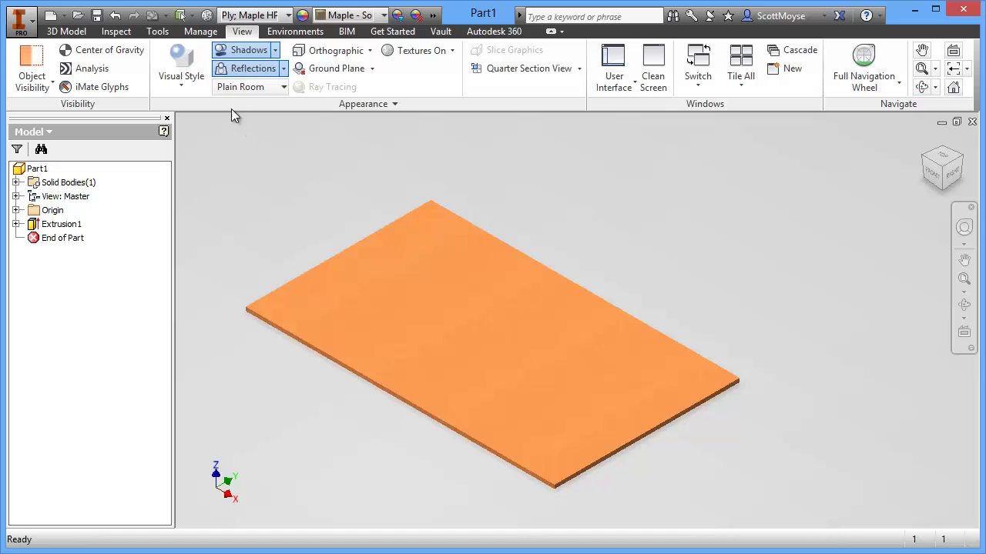
Create a category named 'Ply' in the Alucia Material Library
click(207, 16)
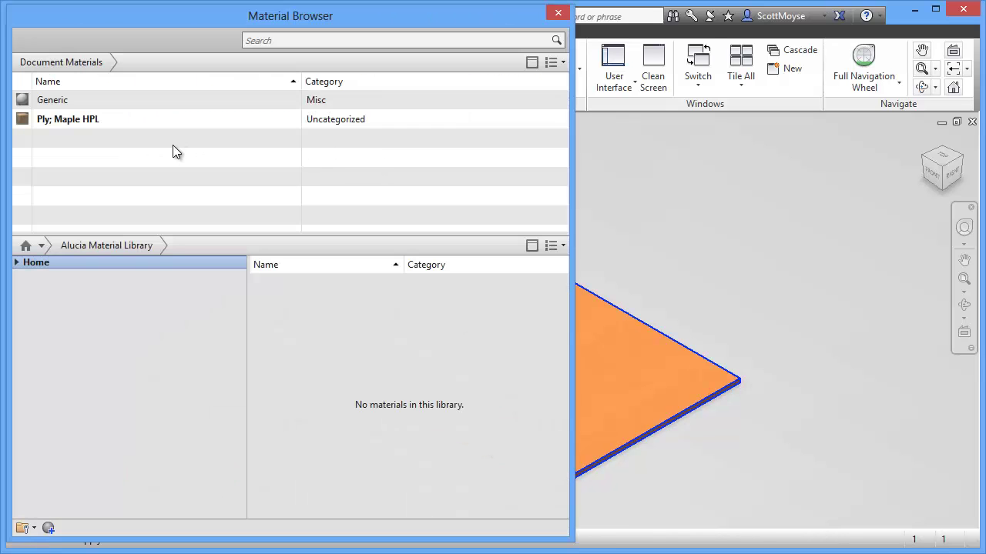
click(16, 262)
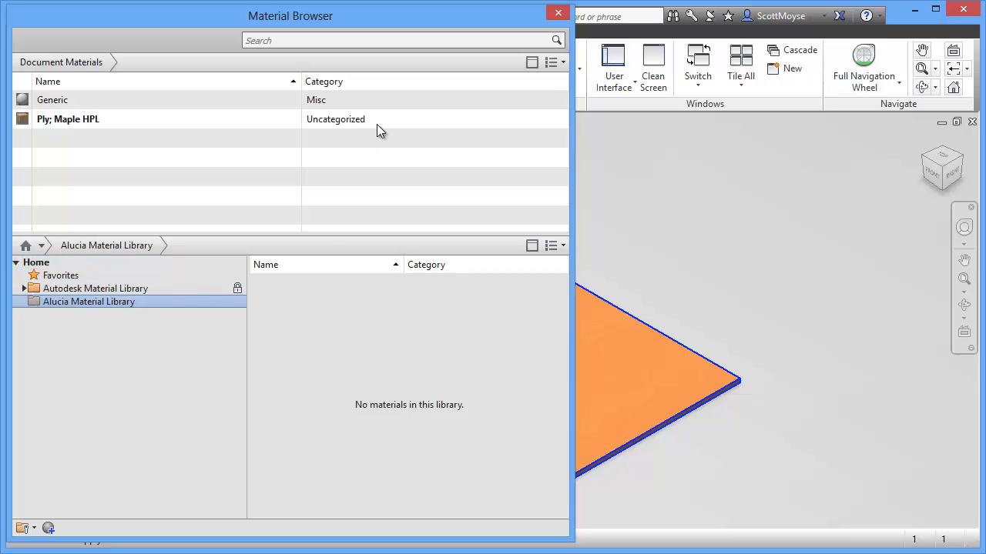
right_click(71, 301)
click(101, 314)
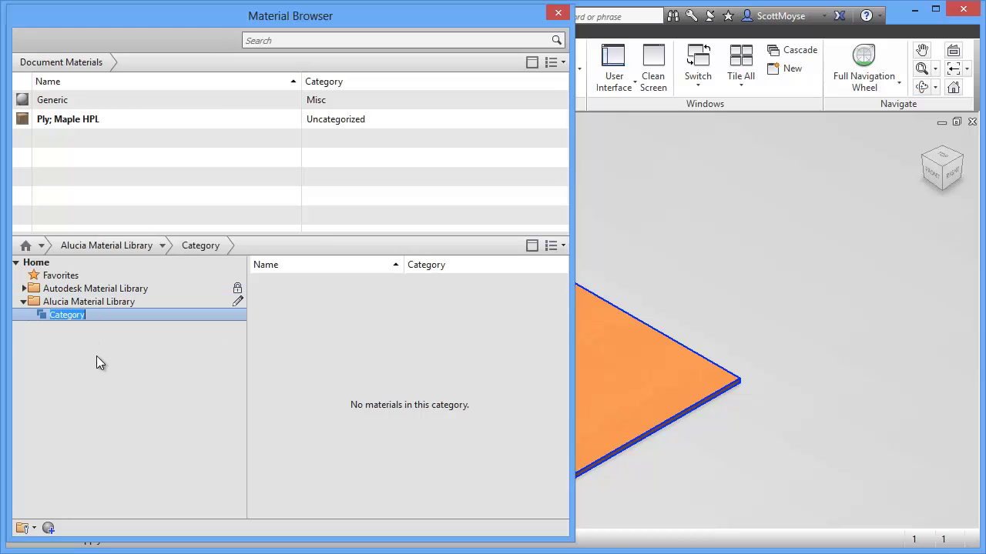
text(Ply)
key(Return)
Drag Ply; Maple HPL into the new Ply category
drag(350, 120, 349, 166)
drag(237, 312, 212, 315)
mouse_move(542, 286)
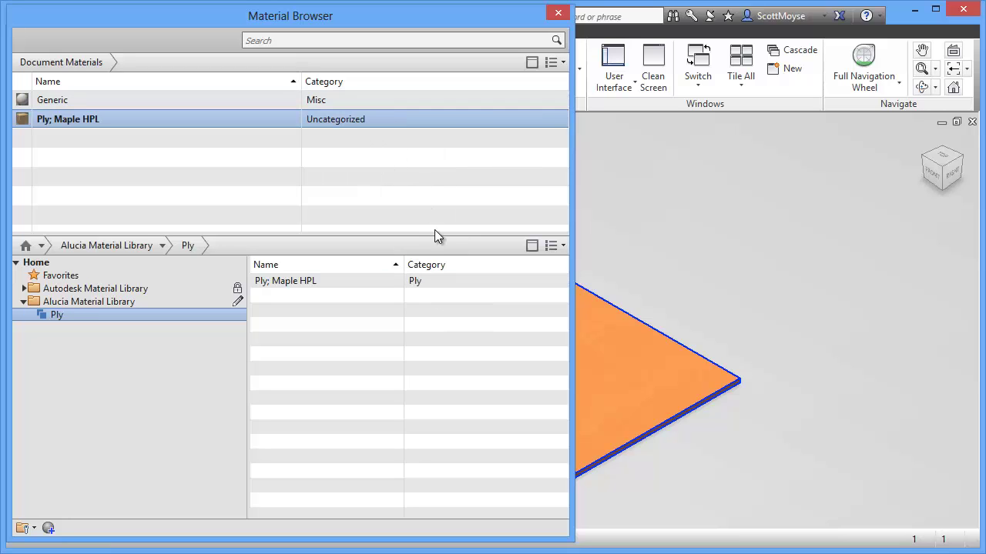
Try adding the Alucia library's Ply; Maple HPL to the document and dismiss the name conflict
mouse_move(416, 281)
mouse_down()
mouse_move(447, 282)
mouse_move(363, 292)
mouse_move(493, 292)
mouse_move(238, 305)
mouse_up()
click(238, 303)
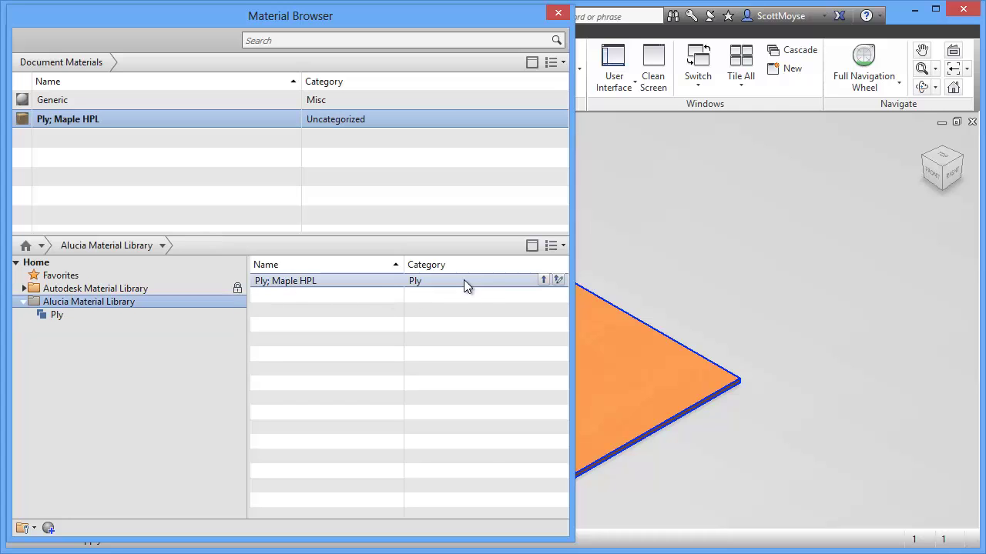
click(544, 281)
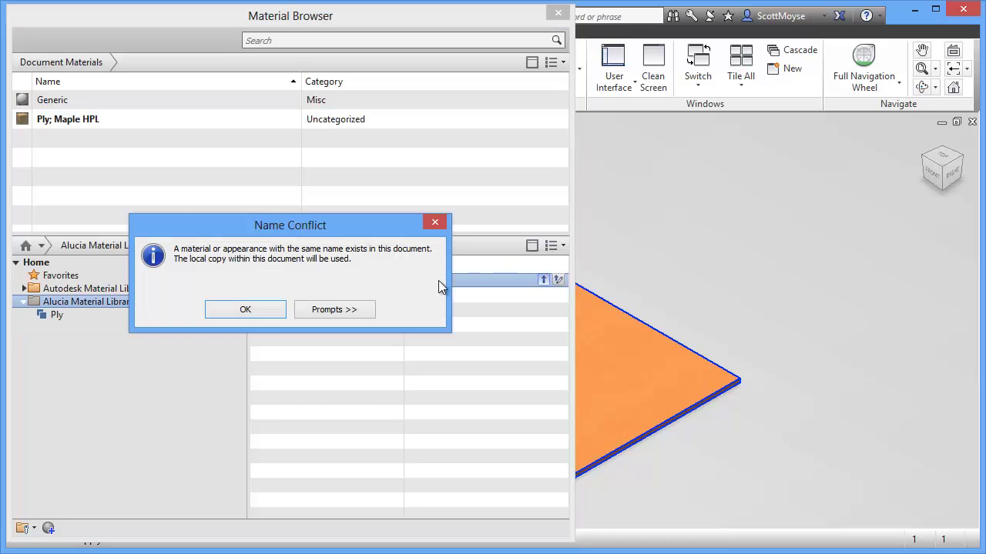
click(245, 309)
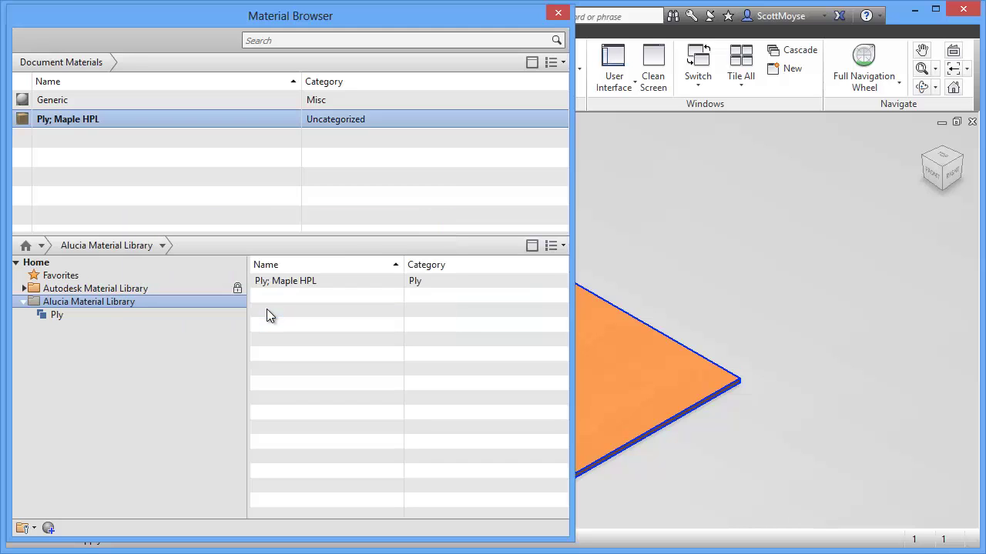
Assign Generic, delete the document's Ply; Maple HPL, re-add the library copy, and assign it to the plate
right_click(197, 99)
click(214, 106)
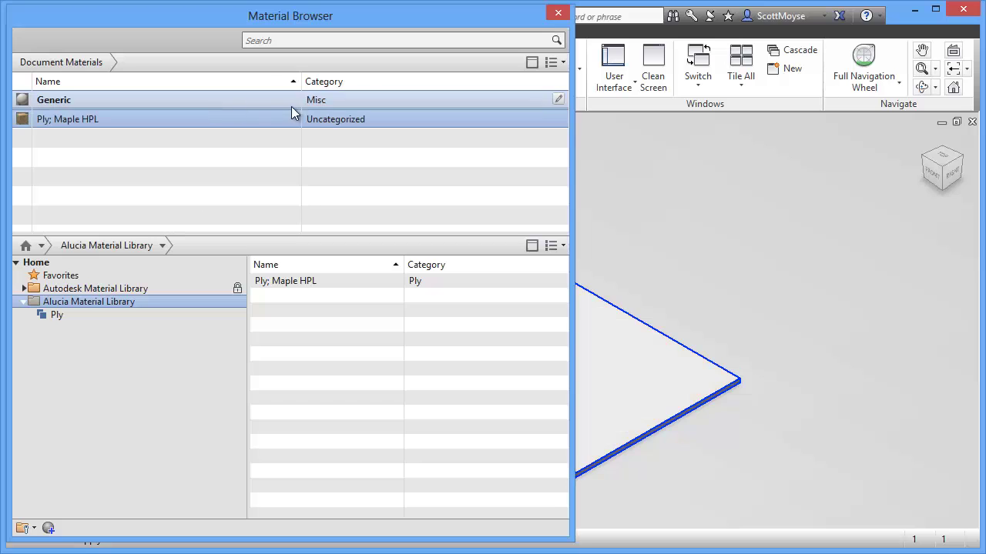
right_click(176, 122)
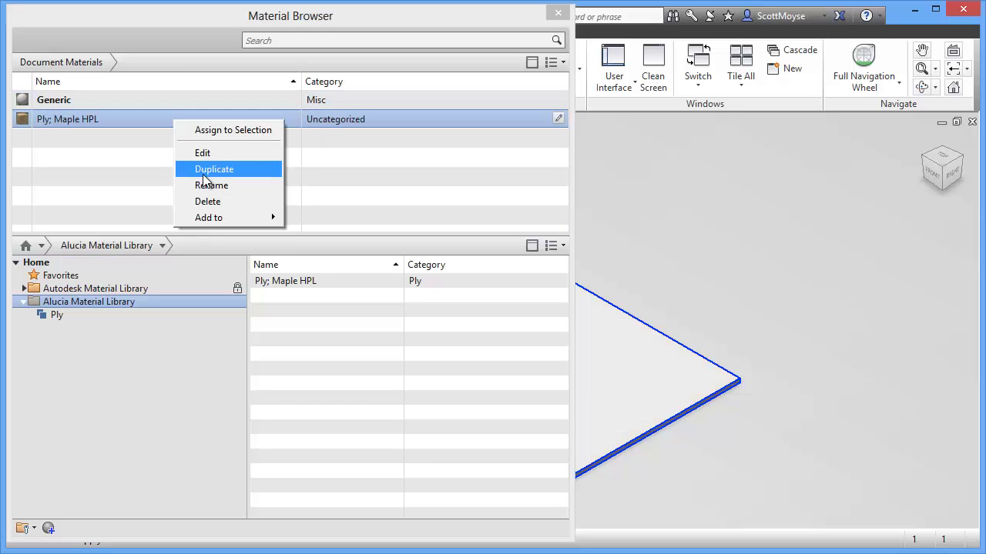
click(207, 199)
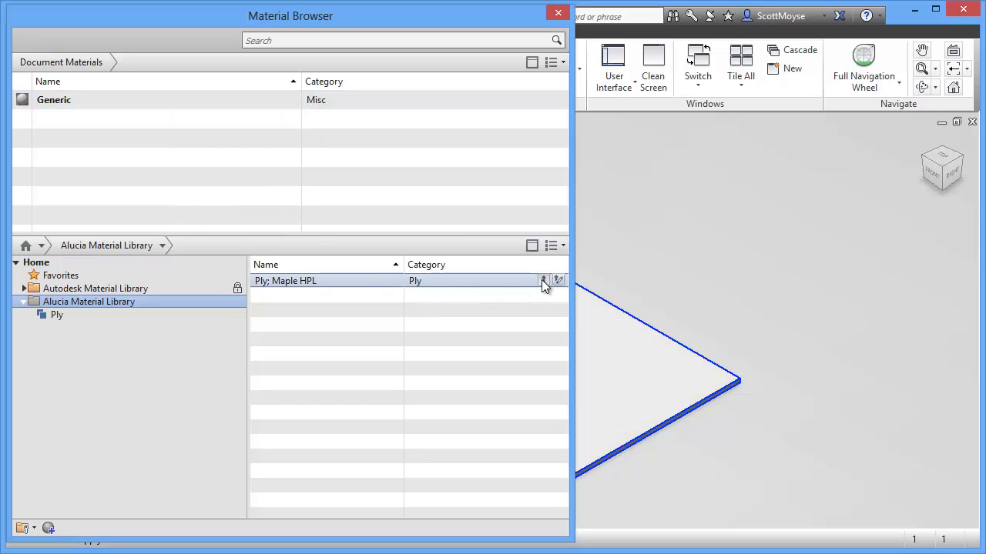
click(541, 280)
click(355, 132)
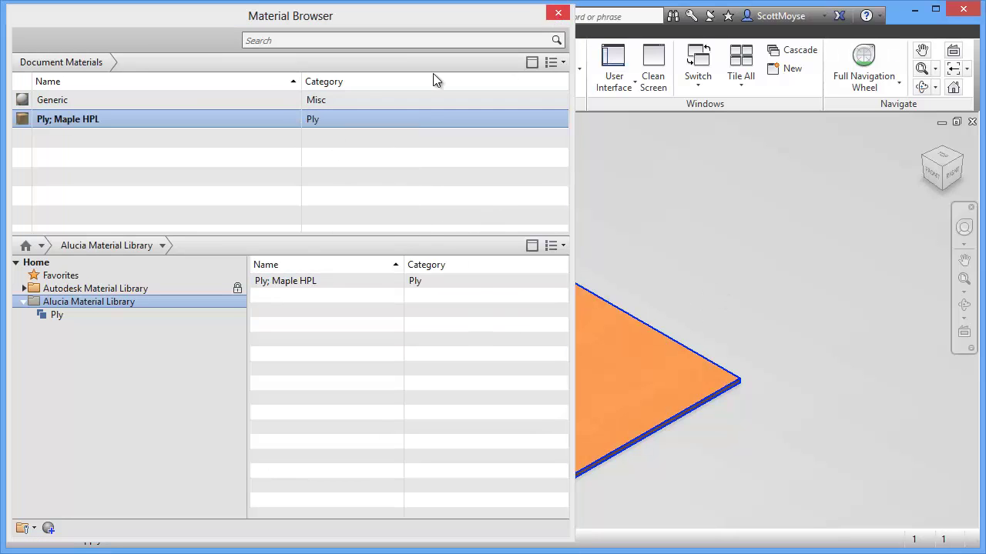
click(81, 318)
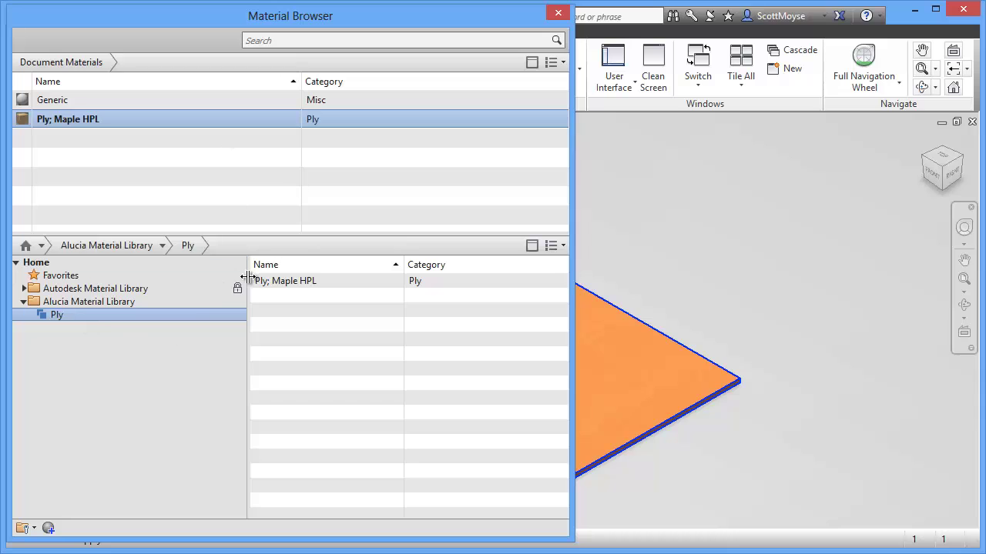